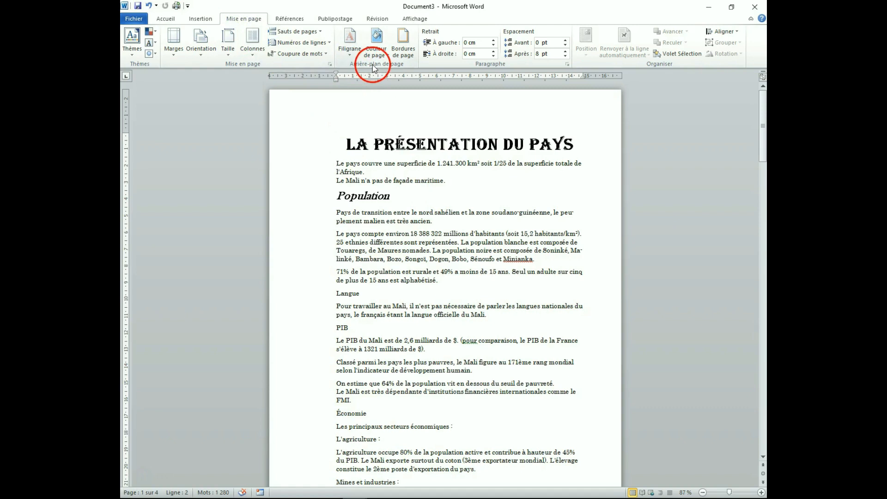
Set up a page border of the box type (Encadrement) with a double-line style
click(407, 43)
drag(444, 92, 411, 183)
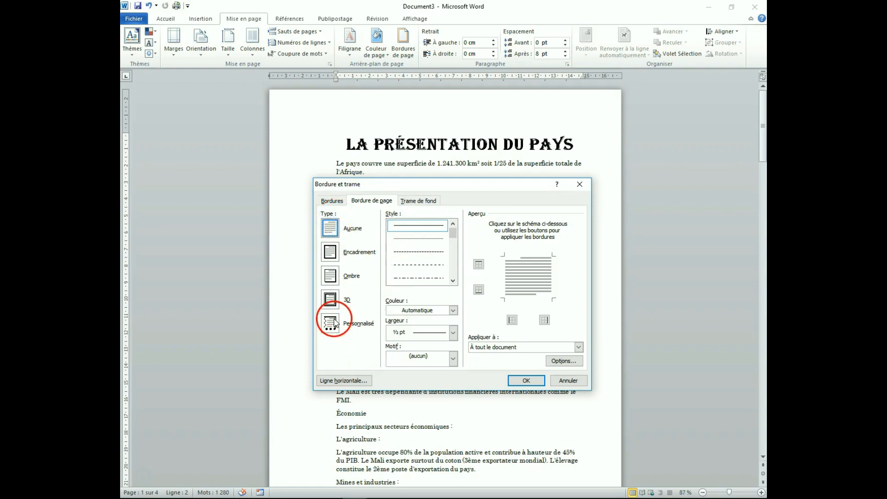
click(330, 252)
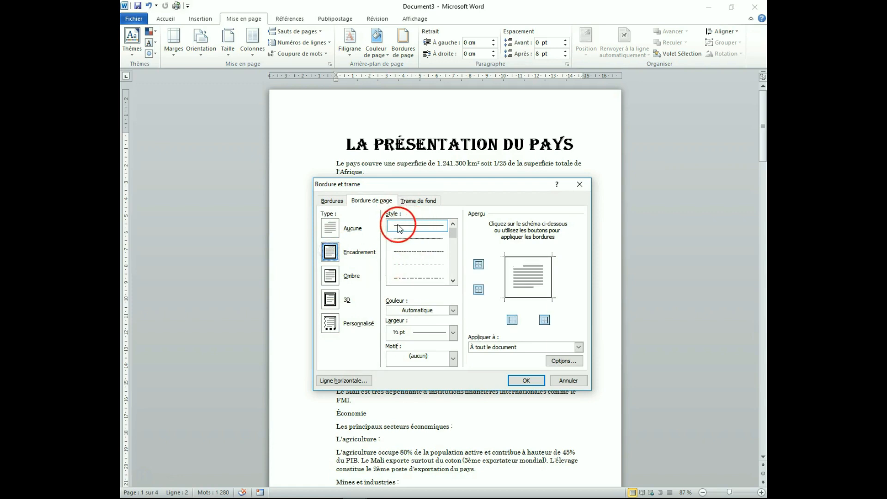
click(452, 281)
click(453, 280)
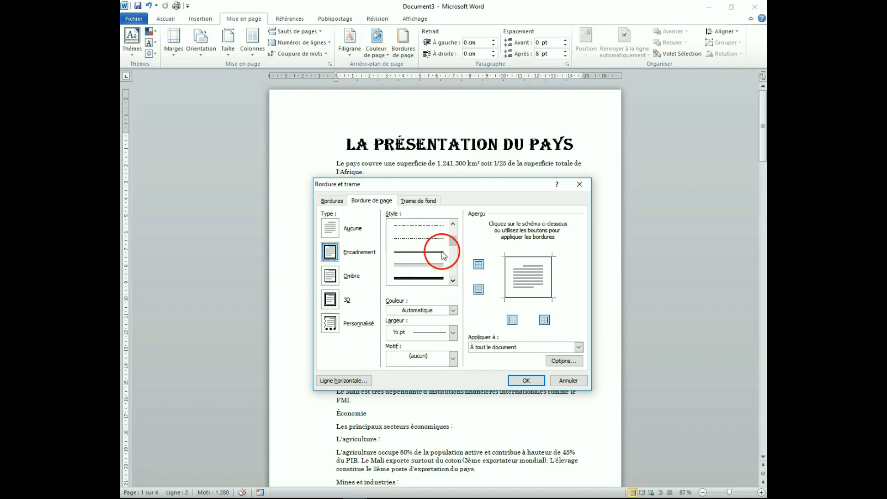
click(452, 280)
click(452, 281)
click(452, 280)
click(452, 281)
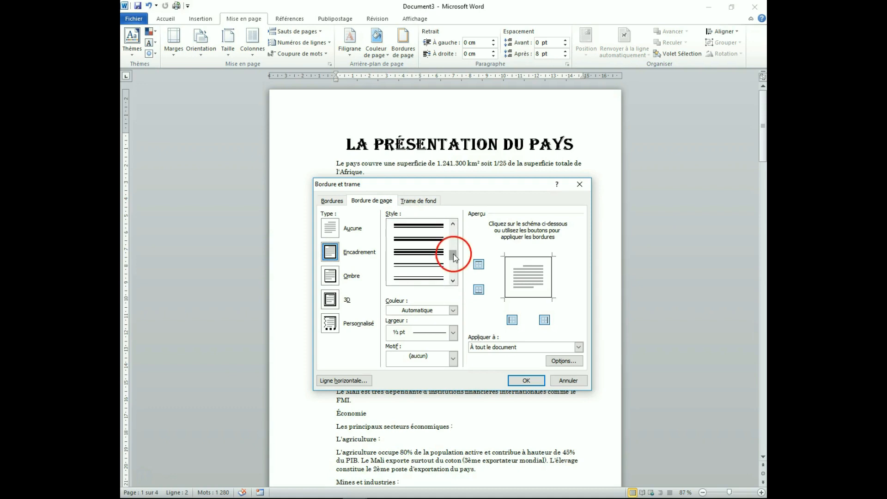
click(453, 224)
click(453, 224)
click(453, 224)
click(452, 224)
click(452, 224)
click(415, 239)
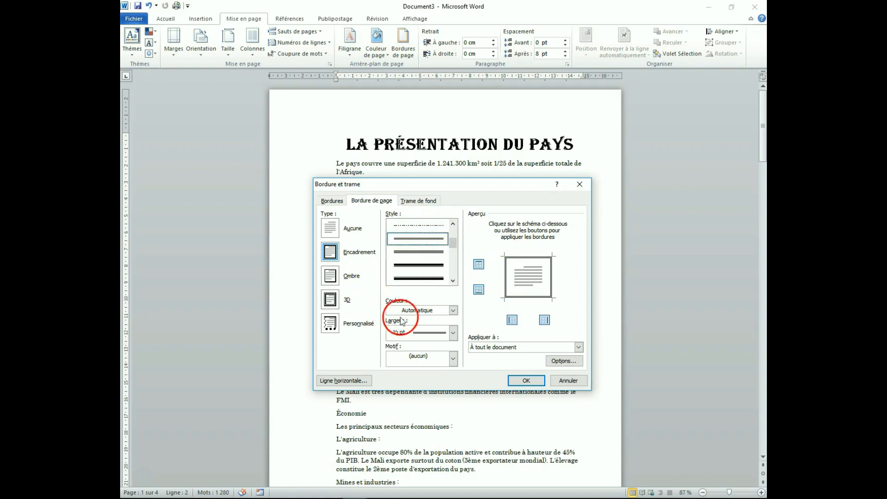
Colour the page border line with the darkest theme orange and keep its width at ½ pt
click(453, 311)
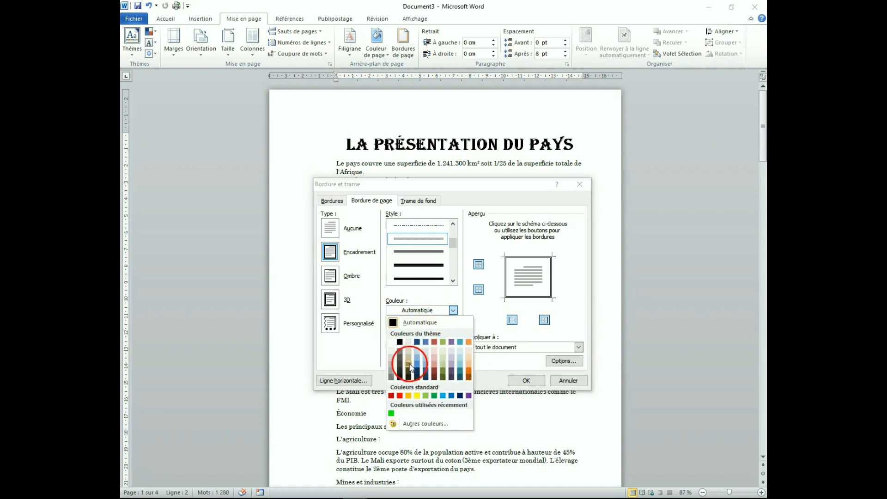
click(468, 378)
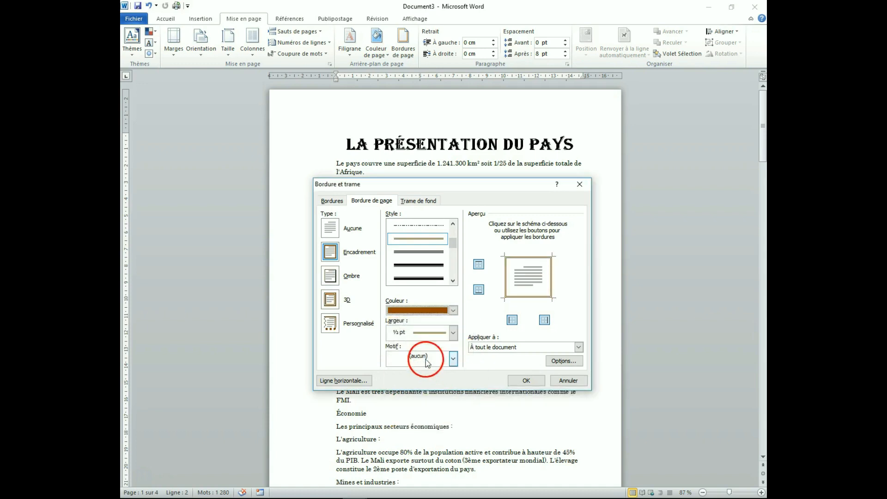
click(453, 334)
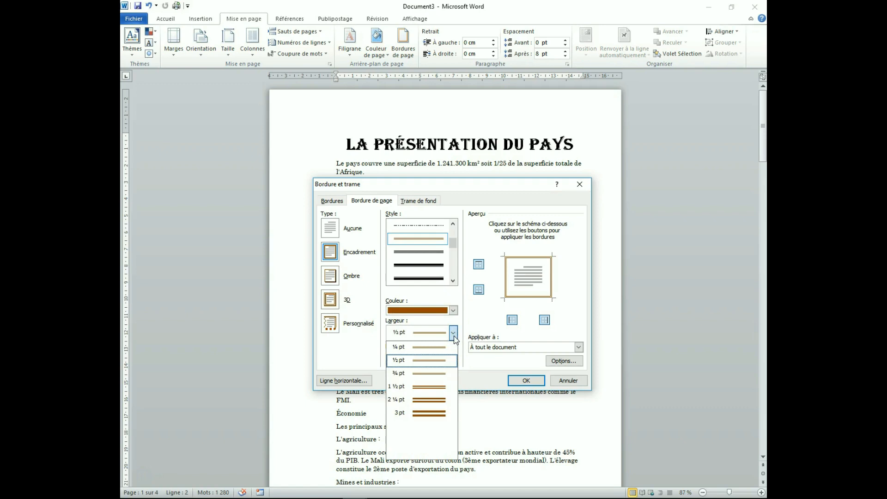
click(424, 362)
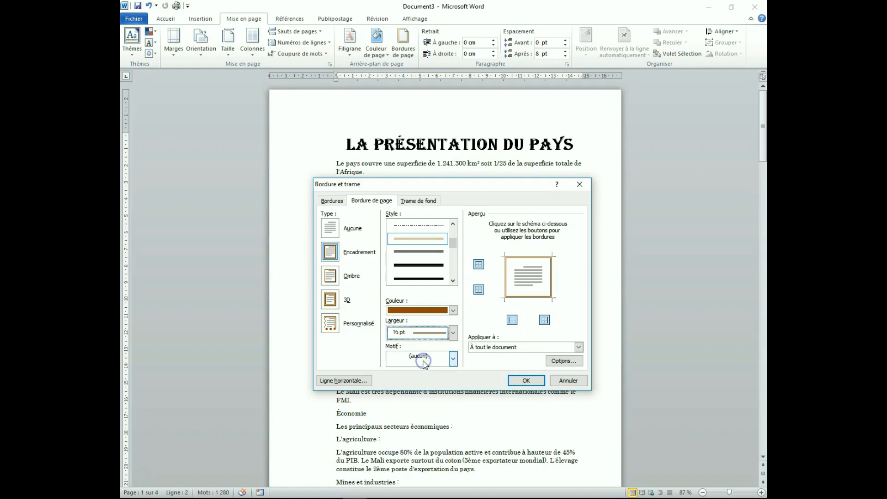
Give the page border the yellow star pattern and apply it to only the first page of this section
click(454, 360)
mouse_move(457, 378)
mouse_down()
mouse_move(454, 405)
mouse_move(455, 386)
mouse_up()
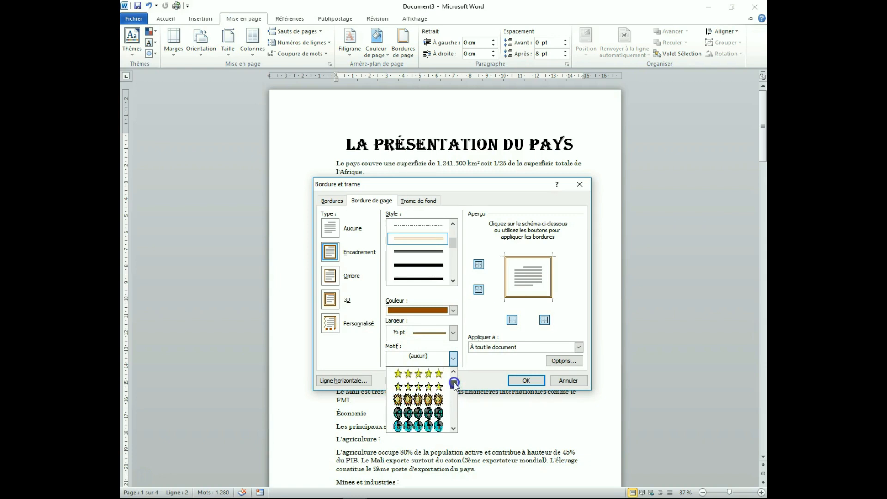
click(413, 387)
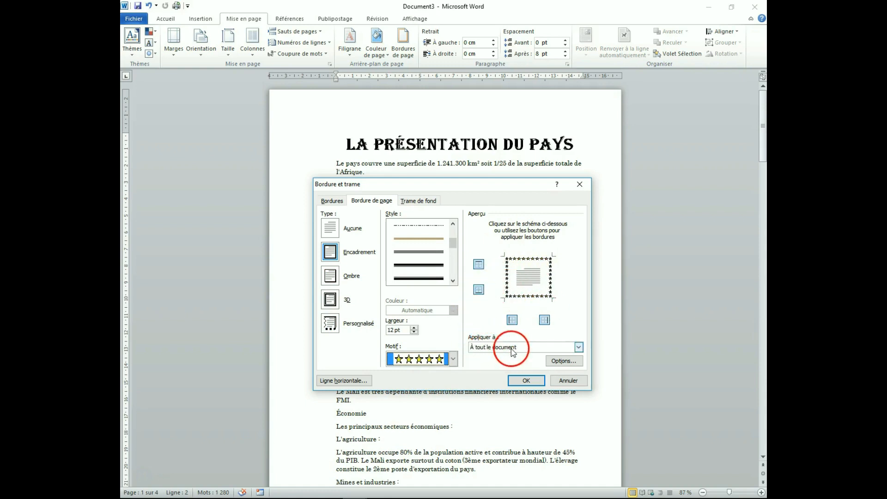
click(578, 347)
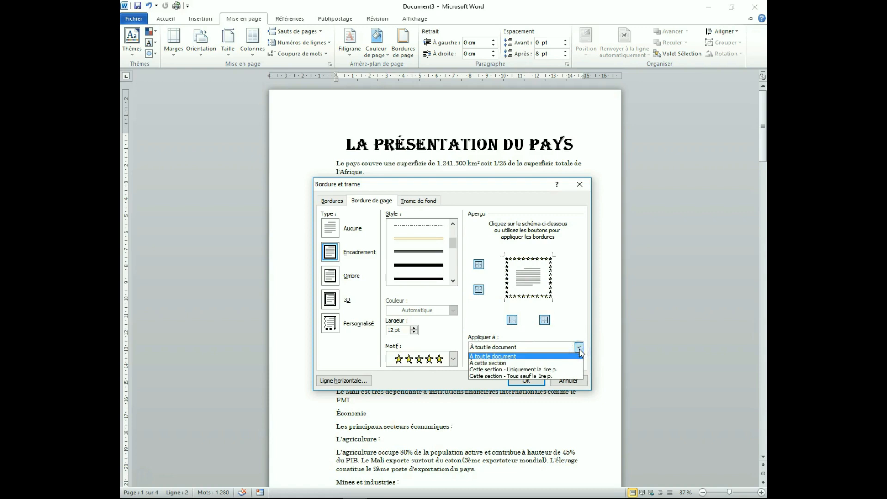
click(559, 370)
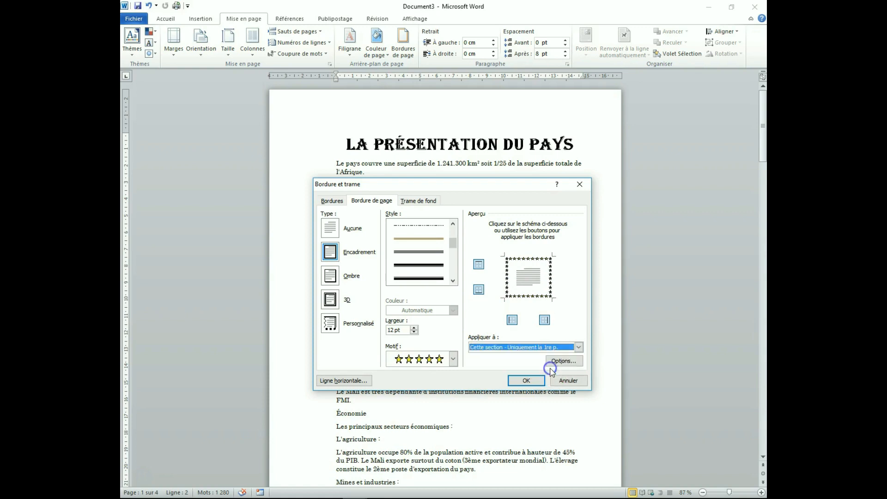
click(527, 381)
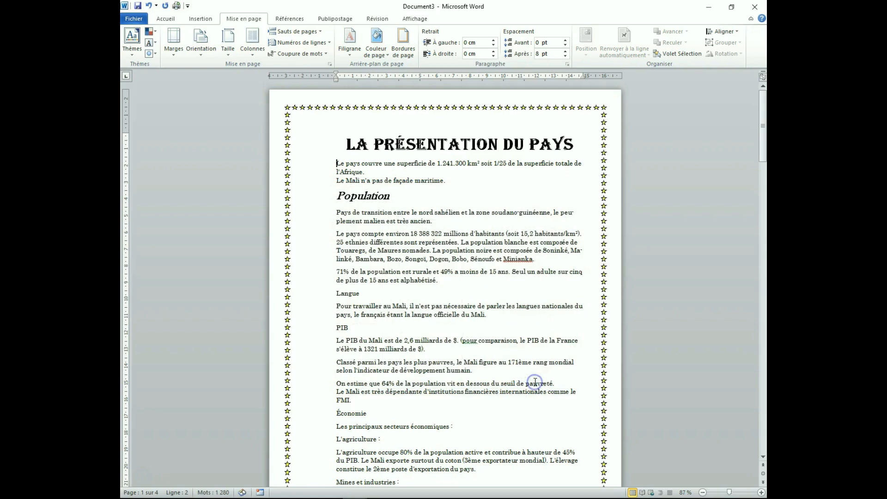
Replace the star pattern in the page border settings with a triple-line box in the darkest theme orange
click(702, 493)
click(702, 493)
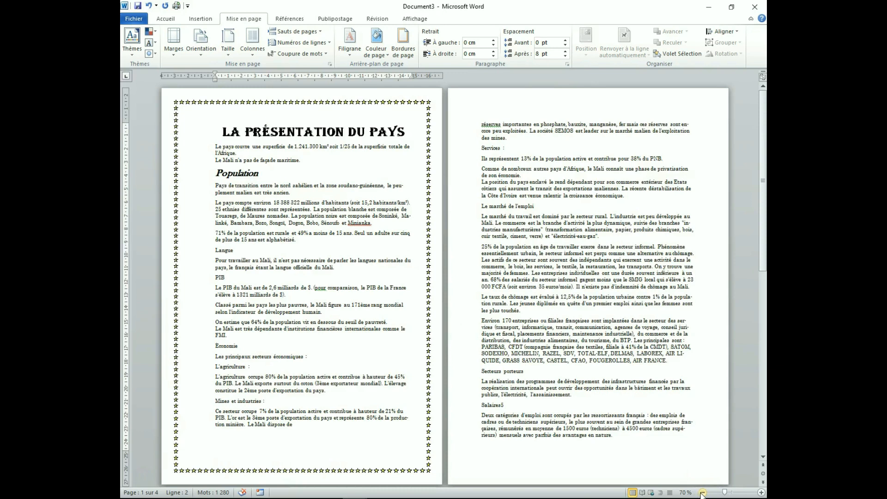
click(701, 492)
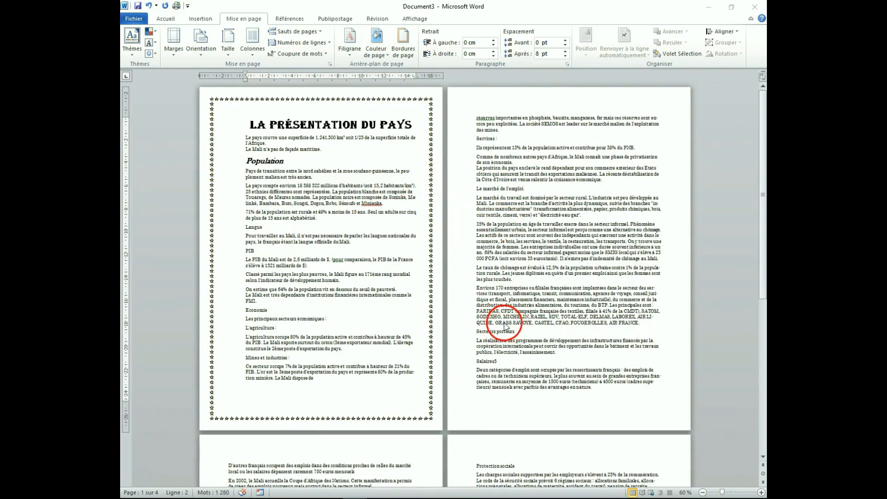
click(403, 45)
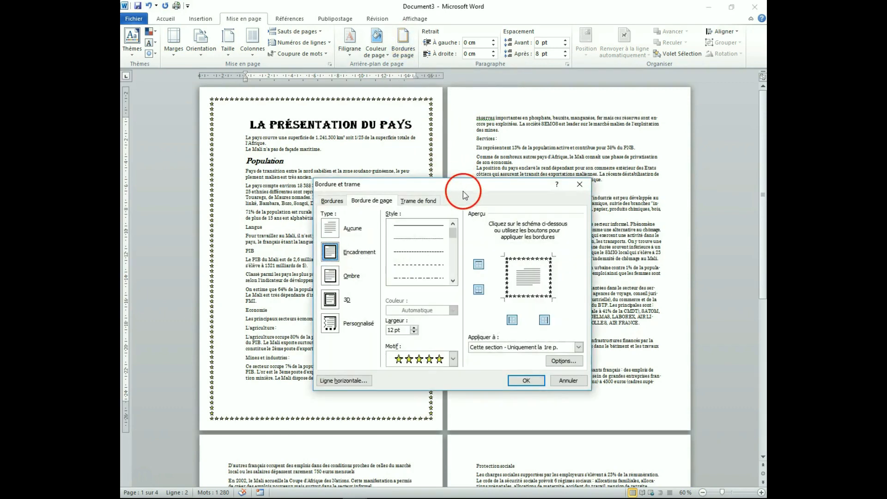
click(332, 278)
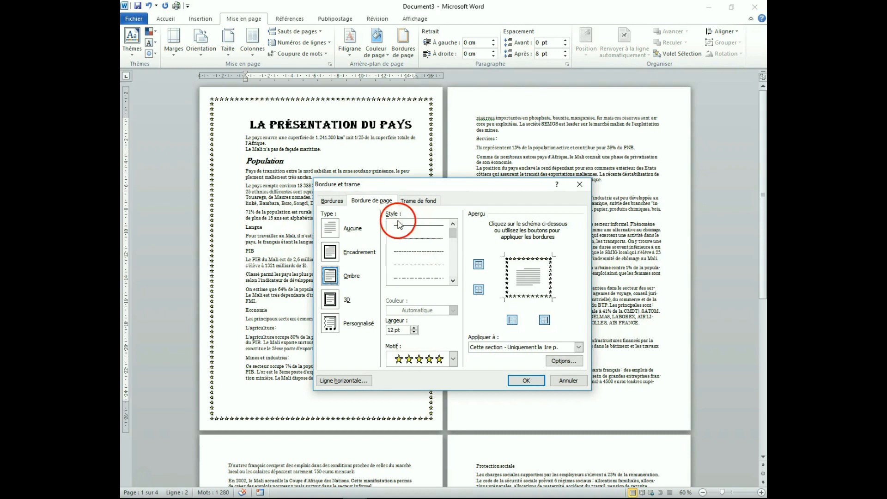
click(453, 280)
click(454, 282)
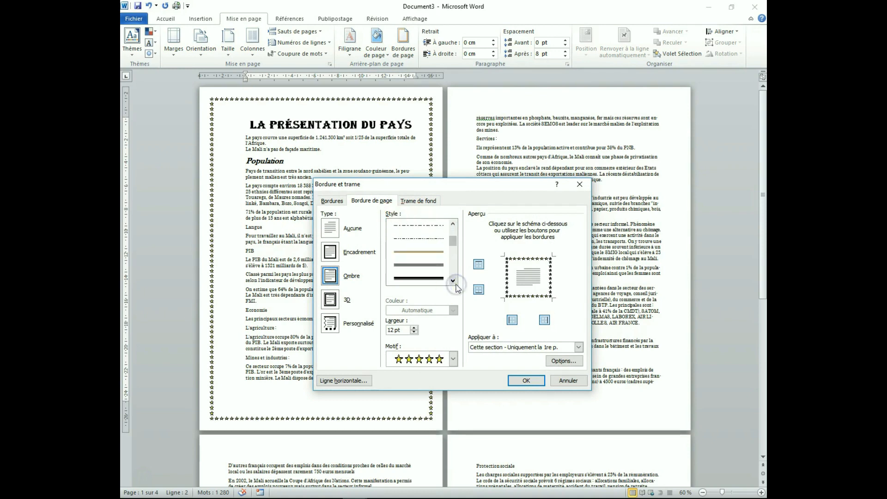
click(424, 266)
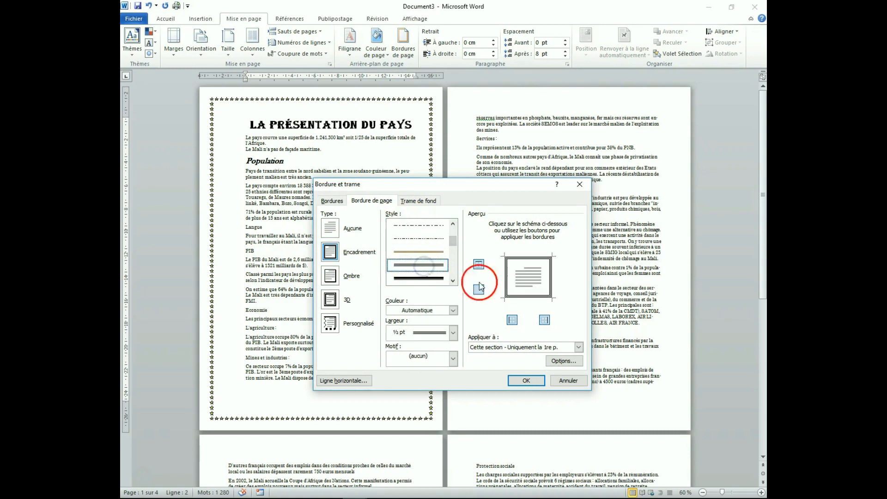
click(453, 310)
click(468, 370)
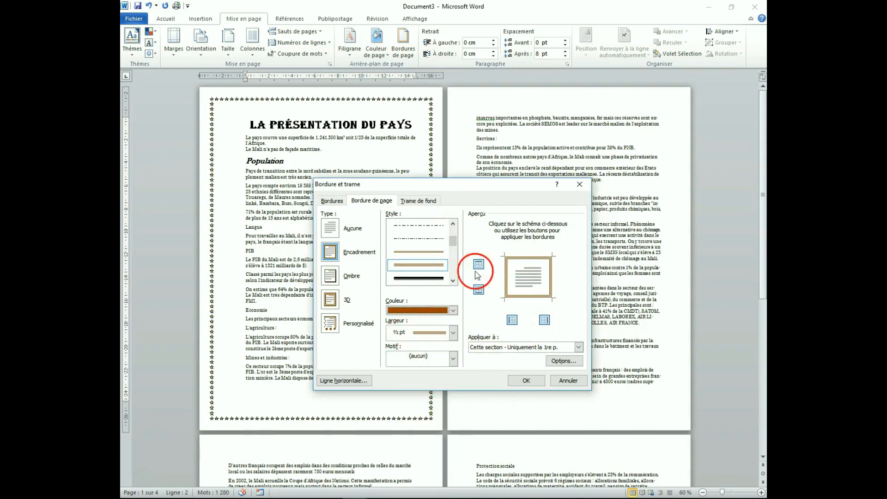
Apply the page border to the whole document (À tout le document)
click(579, 347)
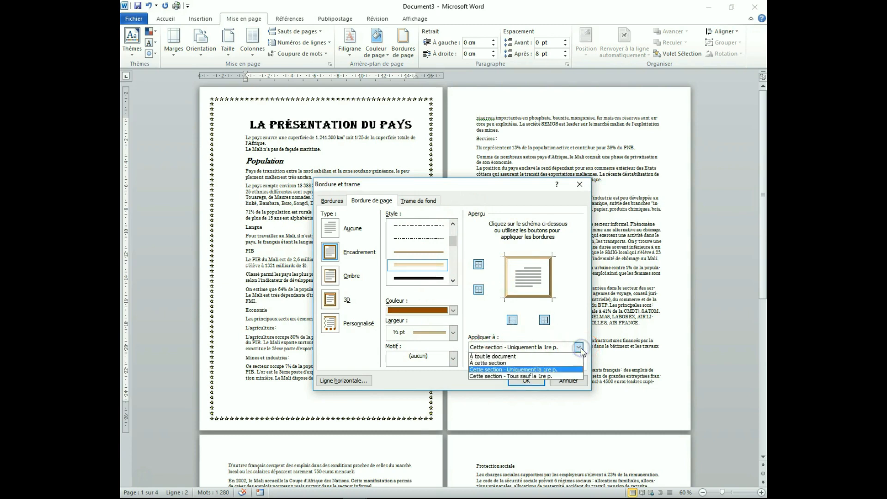
click(503, 357)
click(526, 380)
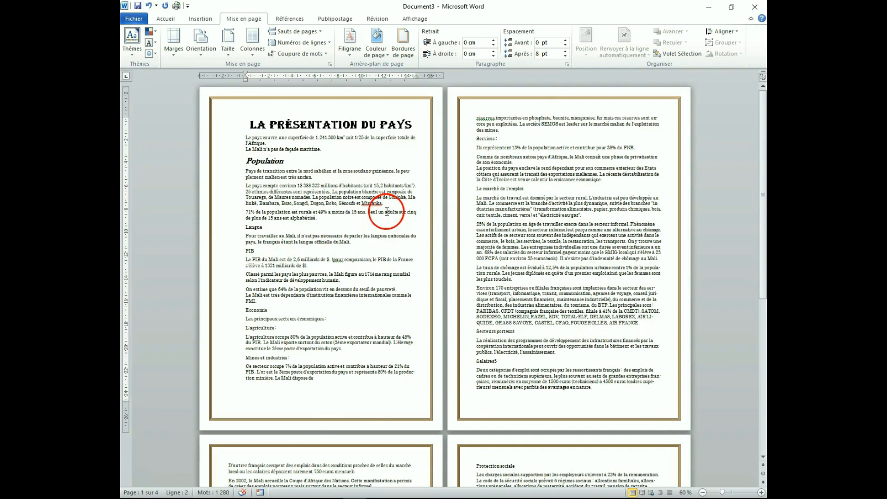
Select the title "LA PRÉSENTATION DU PAYS" and set its paragraph border to the box type (Encadrement)
click(241, 123)
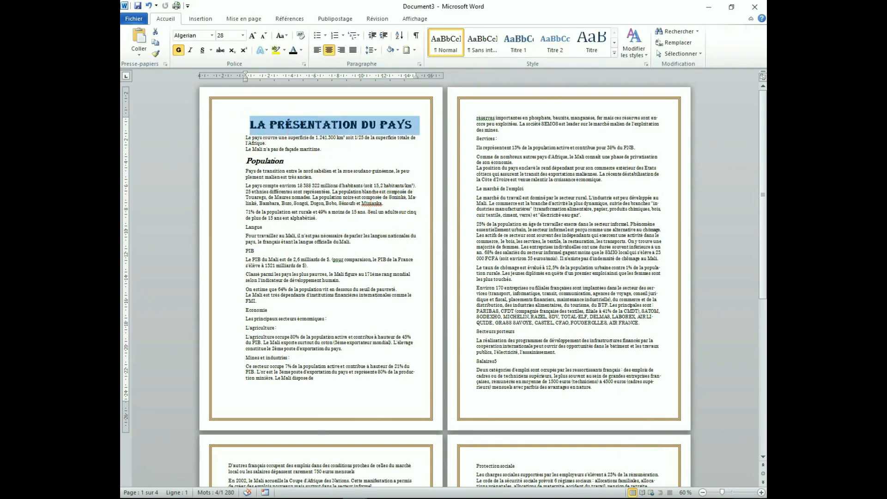
click(761, 492)
click(761, 491)
click(761, 492)
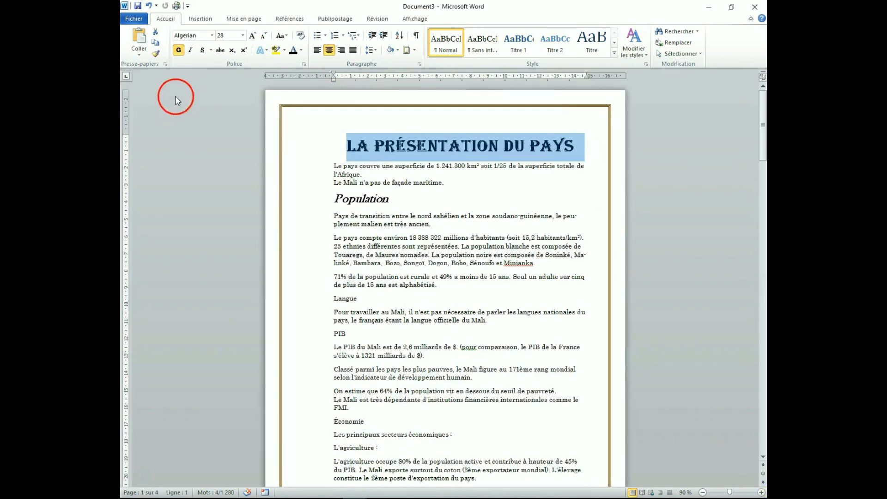
click(167, 19)
click(415, 51)
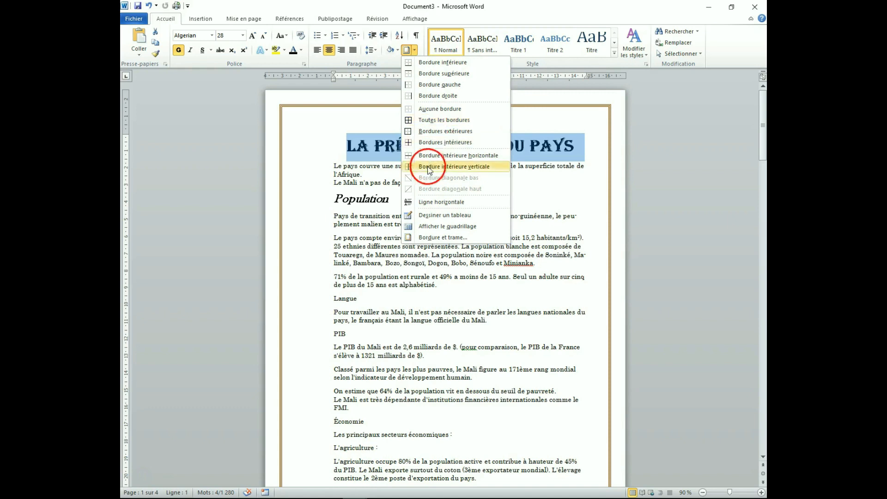
click(444, 238)
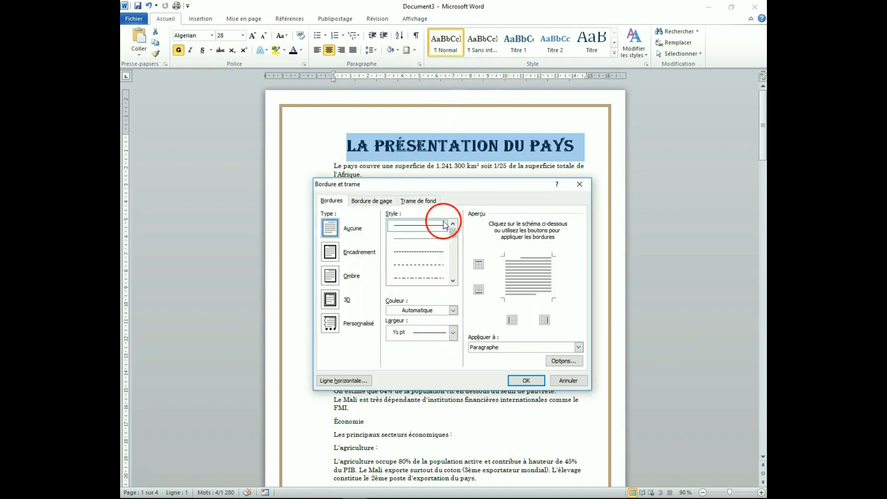
drag(460, 185, 490, 214)
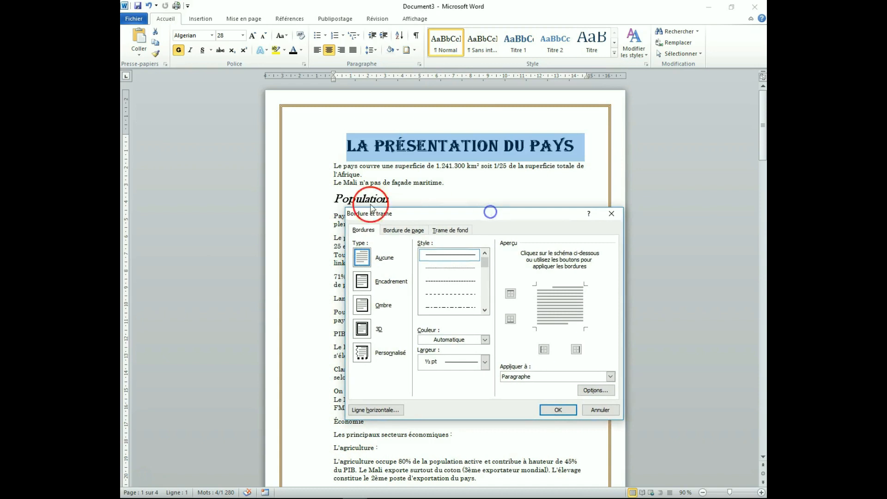
click(362, 282)
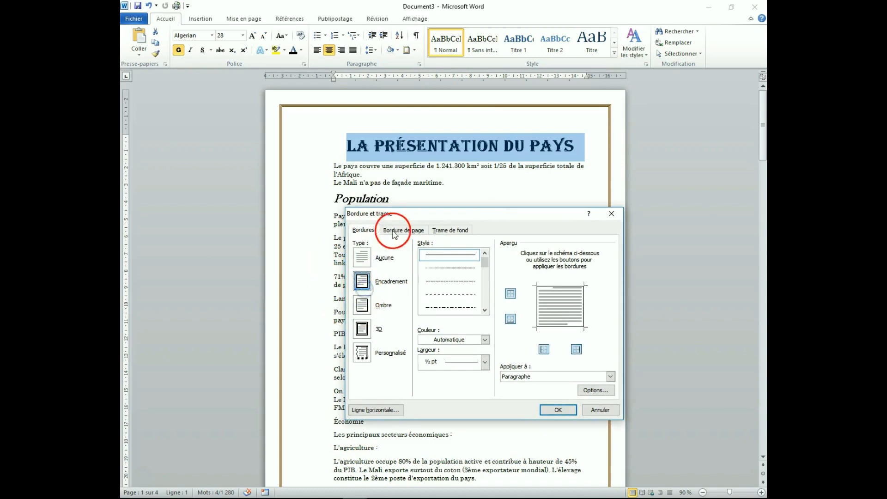
Apply a double-line style in standard green to the title's paragraph border
click(483, 308)
click(483, 309)
click(483, 309)
click(483, 309)
click(459, 285)
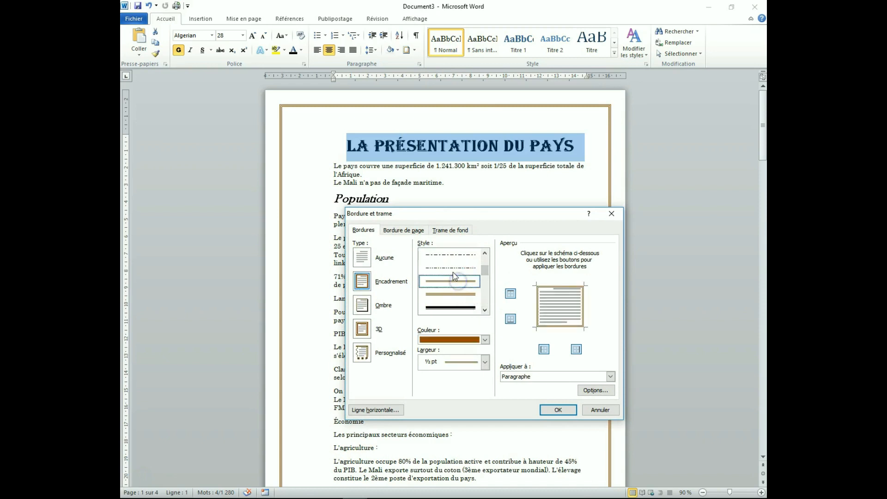
click(485, 341)
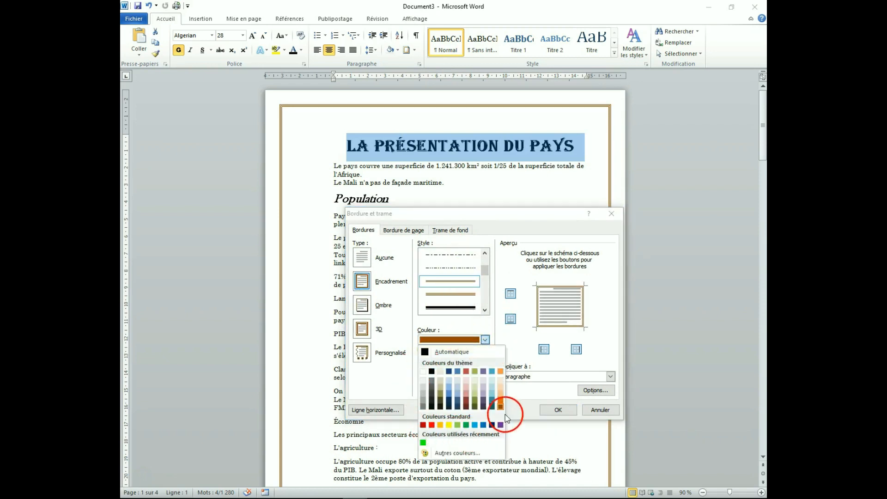
click(467, 425)
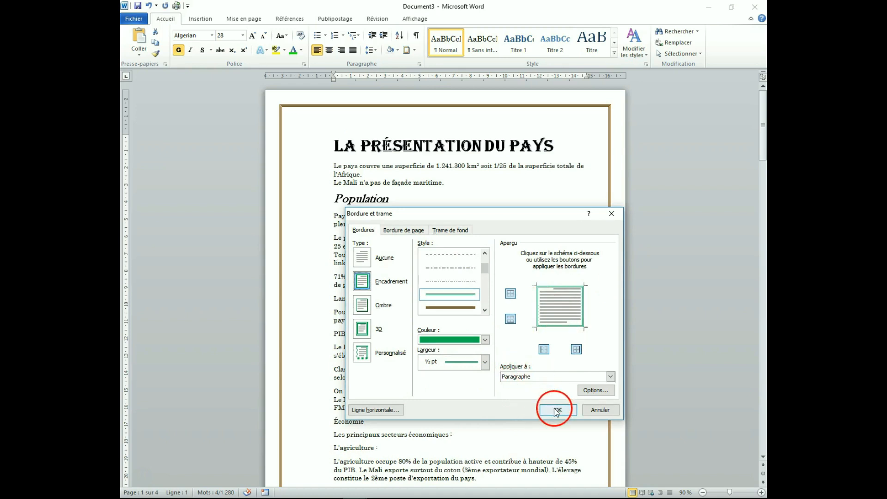
click(554, 408)
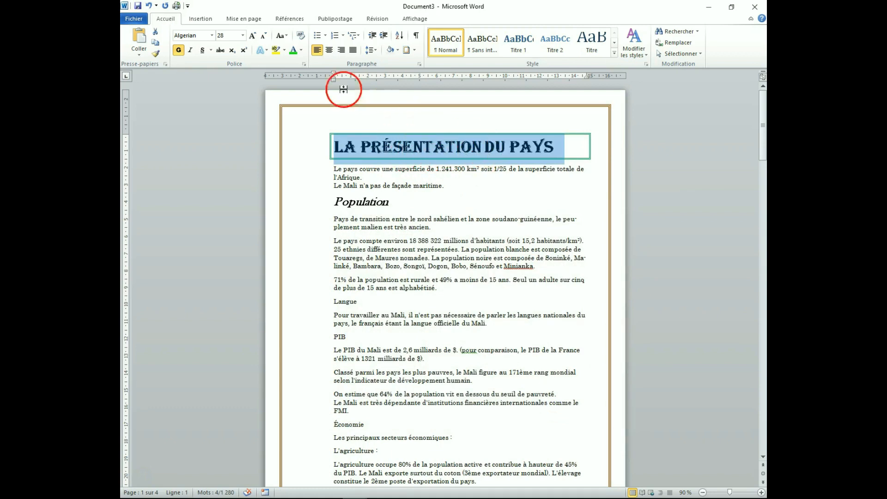
Colour the text of the title "LA PRÉSENTATION DU PAYS" standard green
click(302, 53)
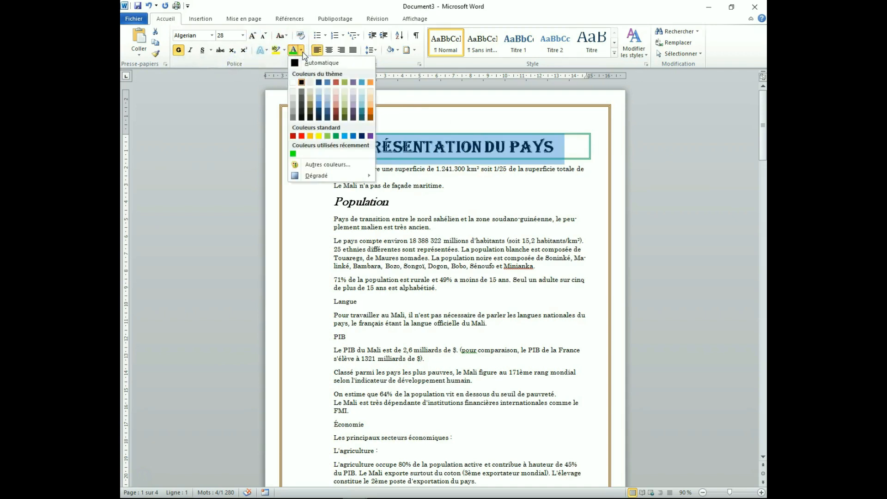
click(336, 136)
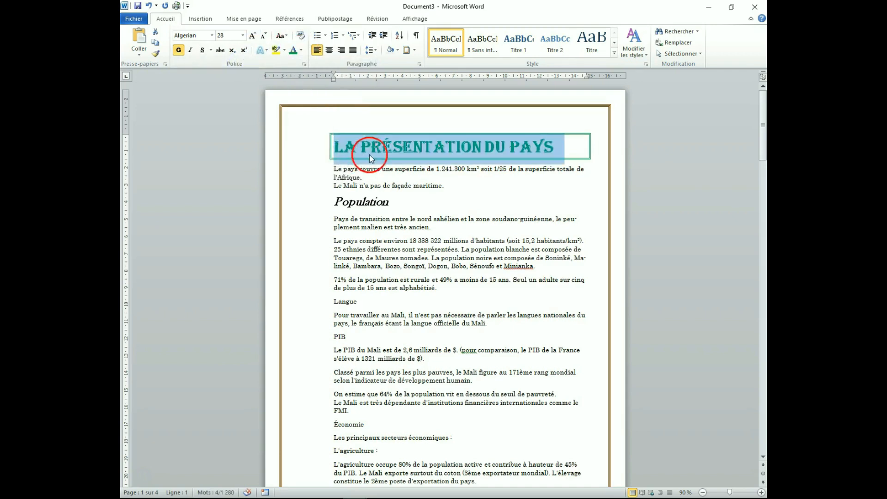
Centre the title "LA PRÉSENTATION DU PAYS" and shade its paragraph with the palest olive-green theme colour
click(329, 50)
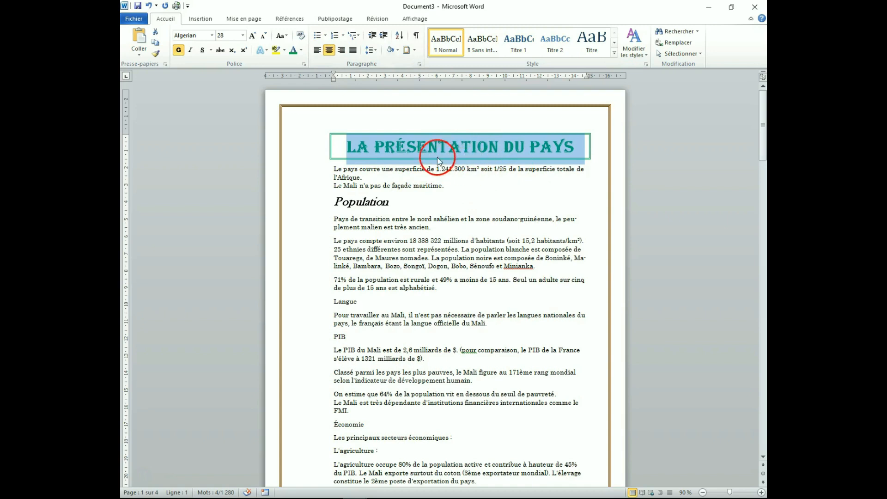
click(397, 50)
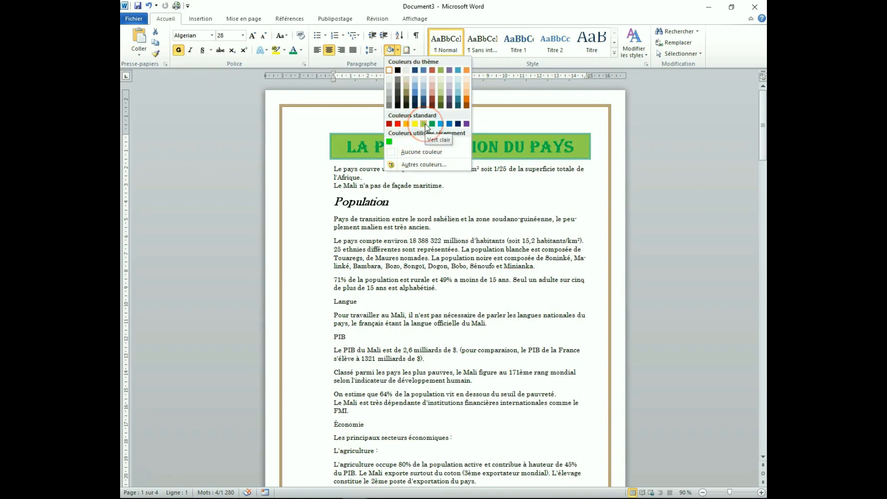
click(441, 80)
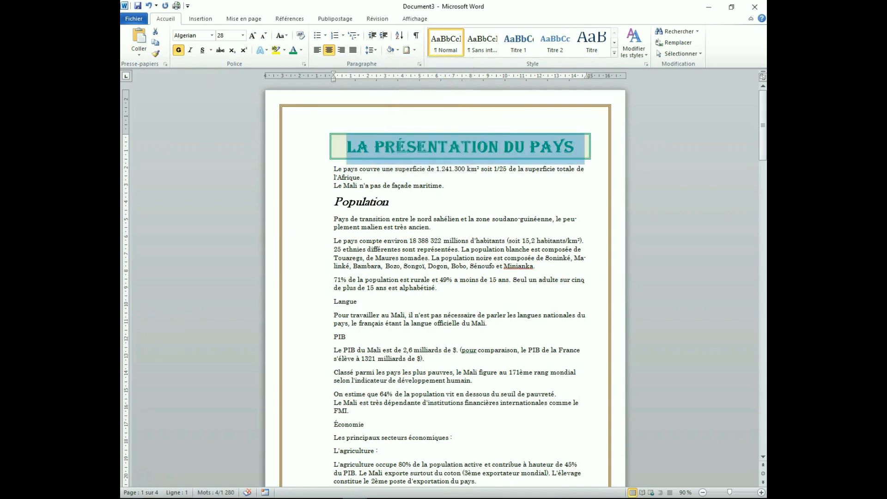
Put a box border (Encadrement) with a single solid line around the "Population" heading, applied to the text only (Texte)
click(316, 206)
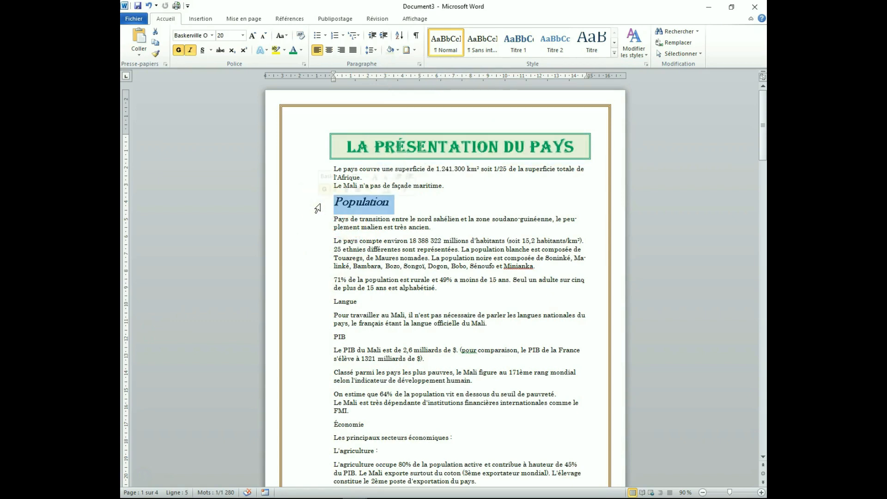
click(407, 50)
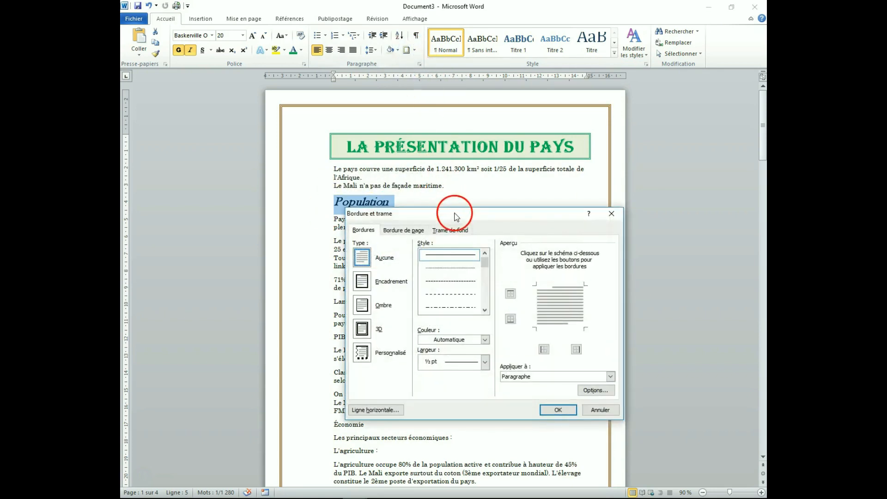
click(366, 283)
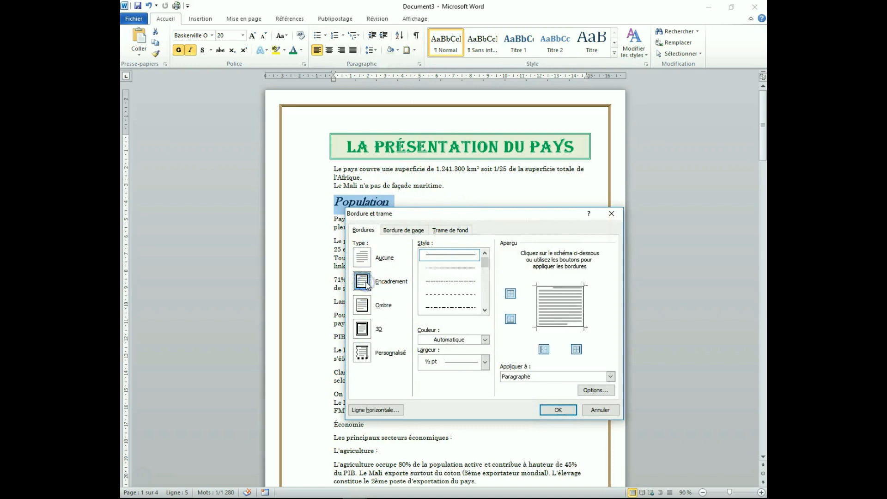
click(442, 257)
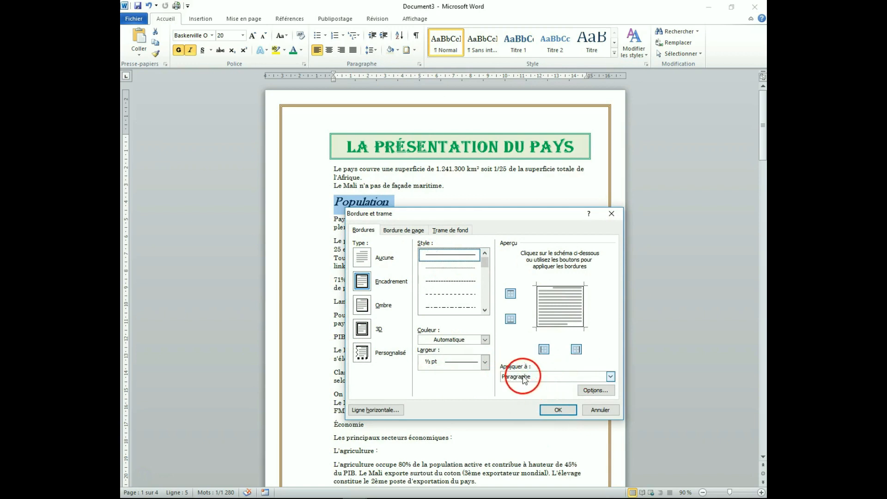
click(611, 376)
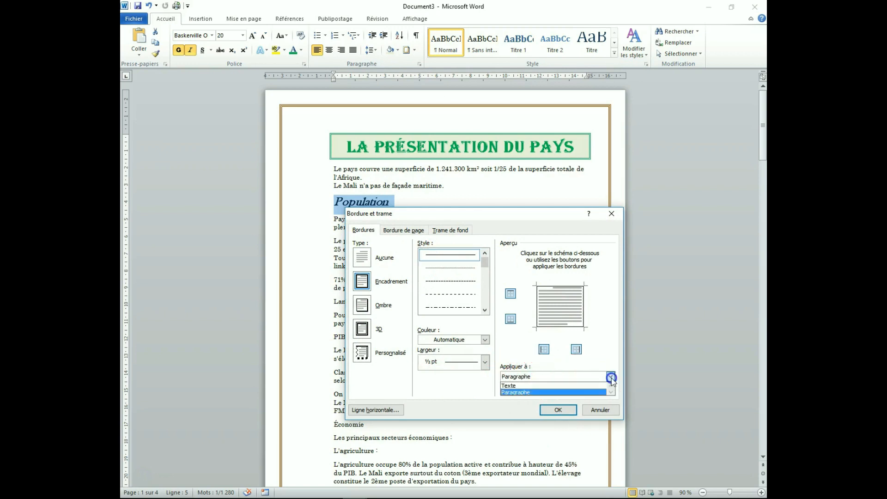
click(535, 386)
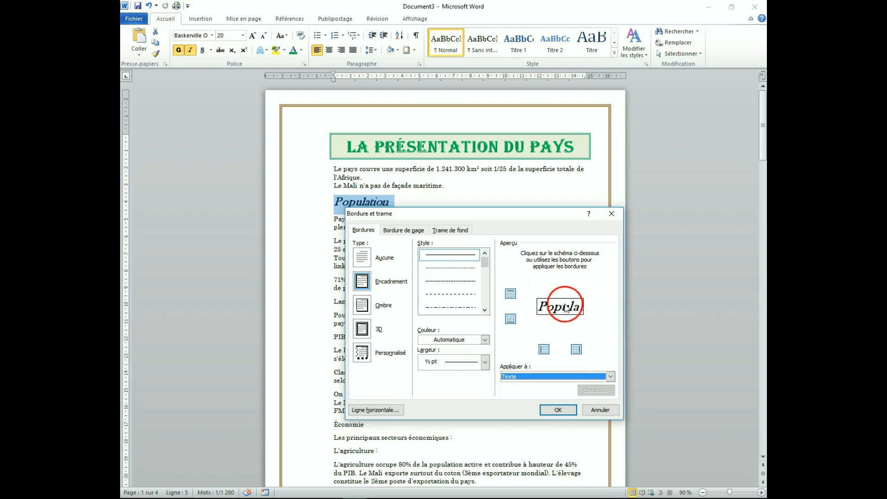
click(559, 409)
click(409, 202)
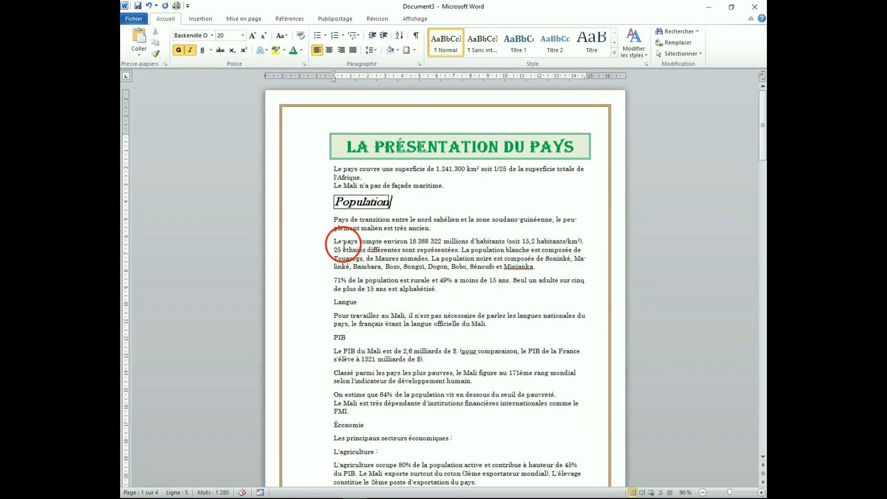
Apply all borders (Toutes les bordures) to the paragraph beginning "Le pays compte environ"
double_click(318, 248)
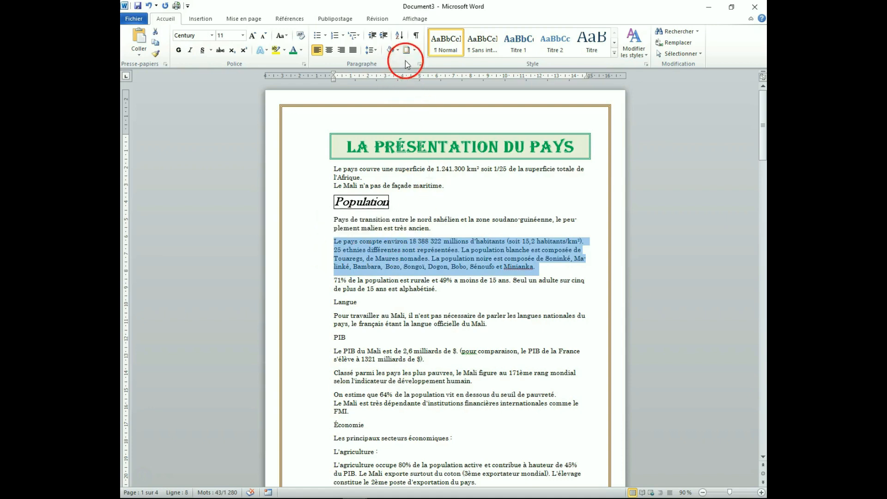
click(413, 50)
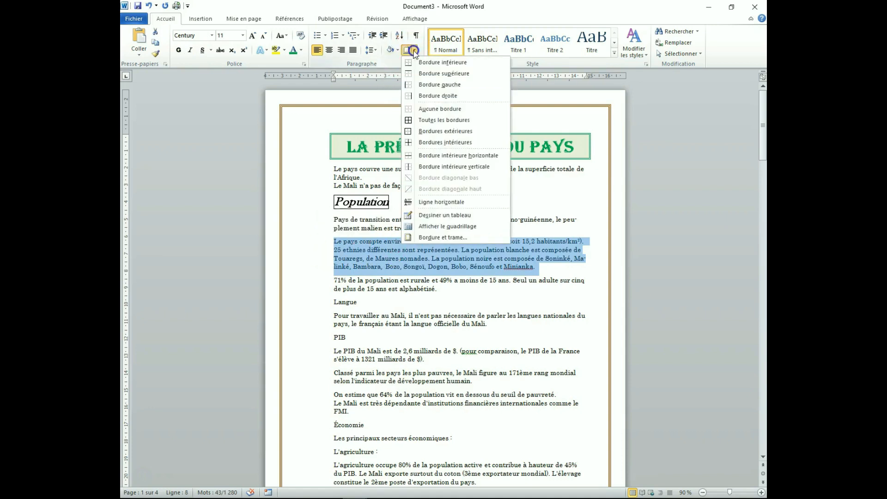
click(451, 120)
click(580, 327)
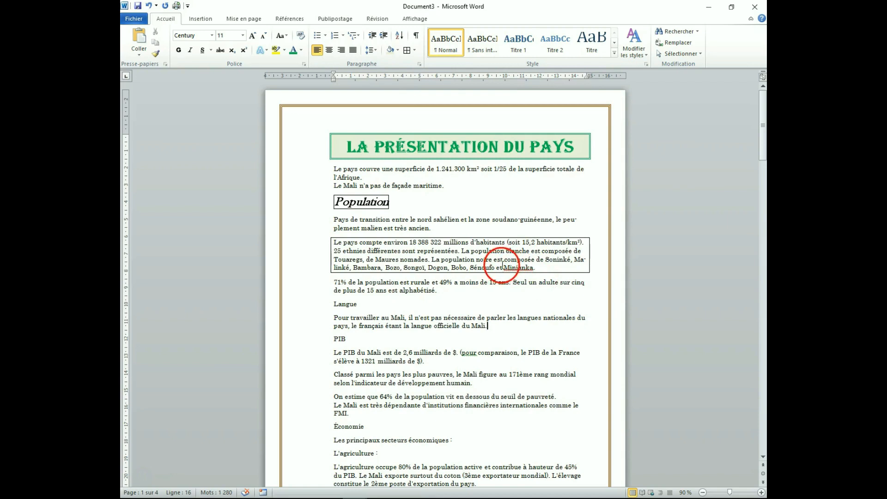
Set a shadow border (Ombre) with a dash-dot line style for the paragraph beginning "Le pays compte environ"
triple_click(502, 264)
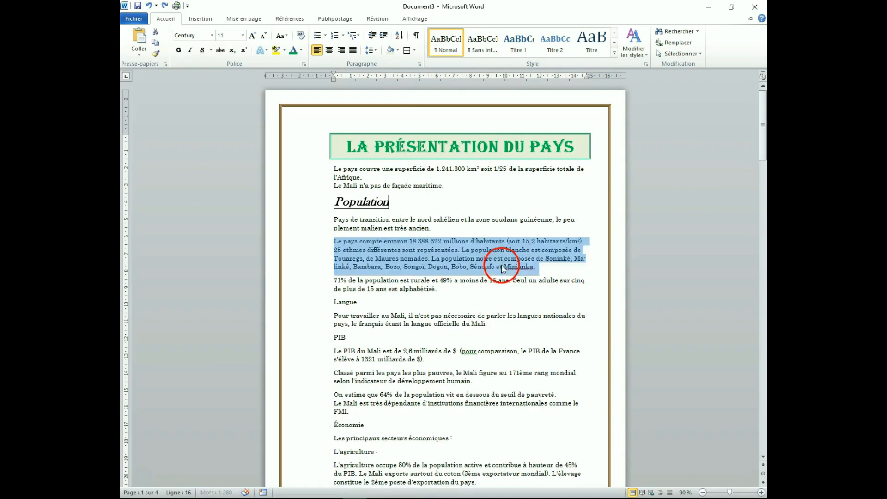
click(415, 51)
click(455, 239)
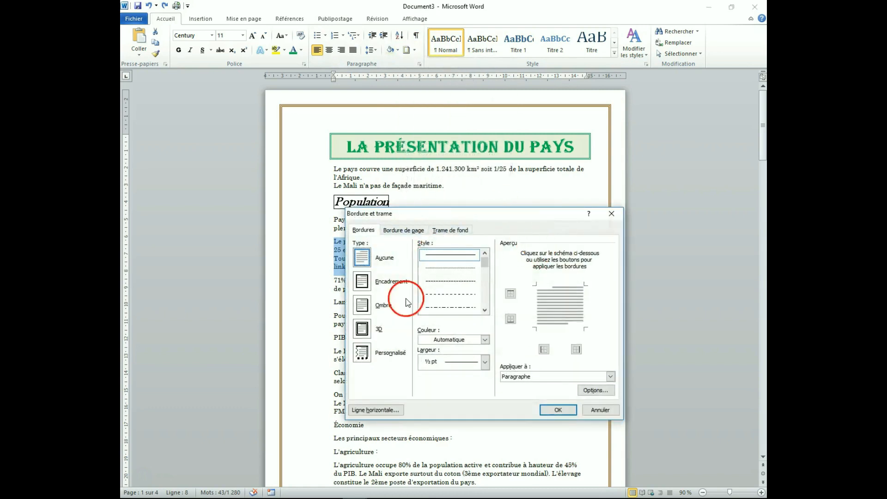
click(362, 307)
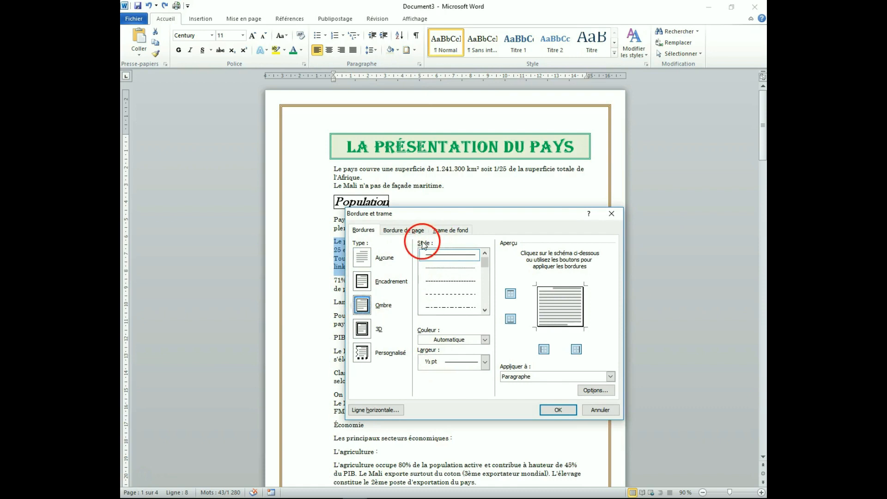
click(484, 310)
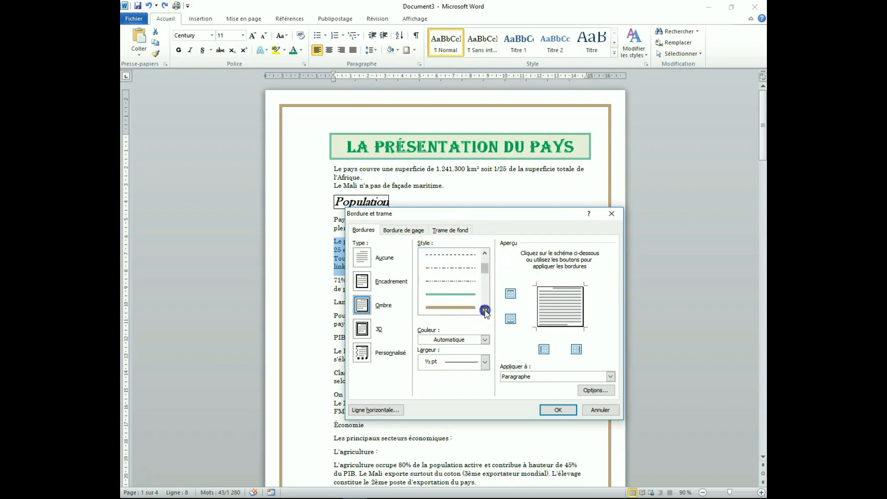
click(486, 270)
drag(484, 265, 484, 261)
click(457, 268)
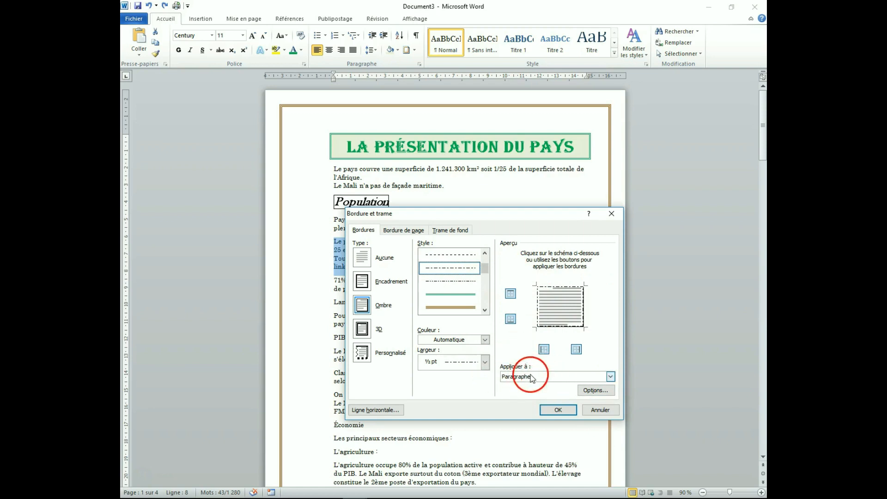
Set the border's top and bottom distance from the text to 10 pt and apply it to the paragraph
click(595, 390)
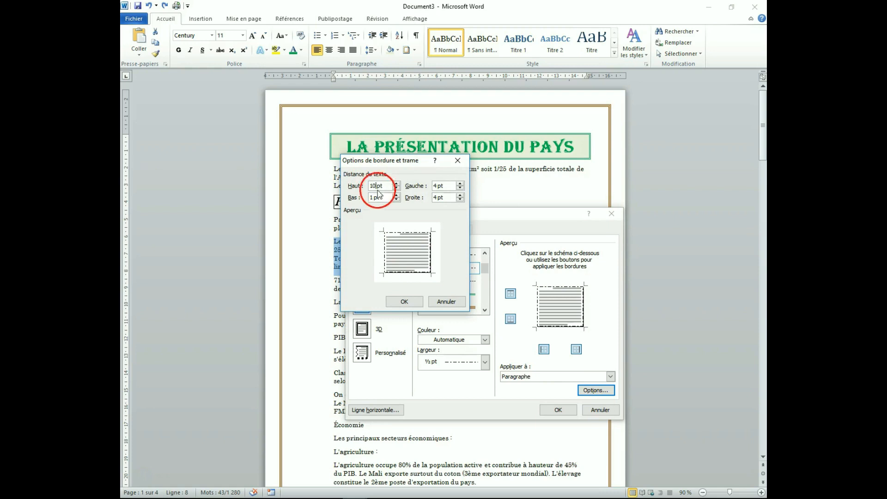
click(374, 197)
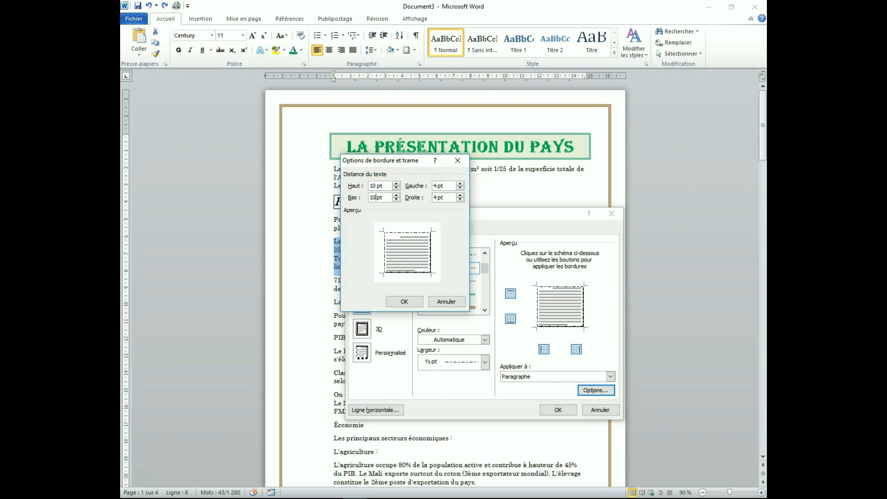
click(417, 260)
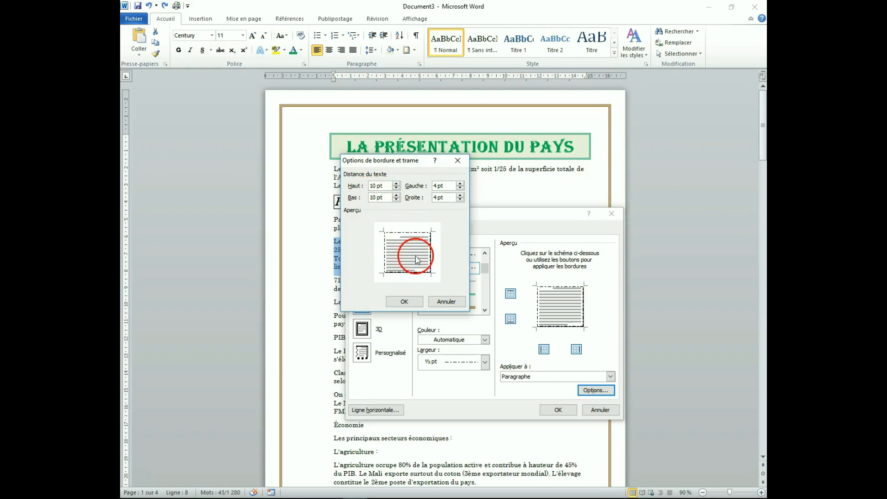
click(405, 301)
click(560, 409)
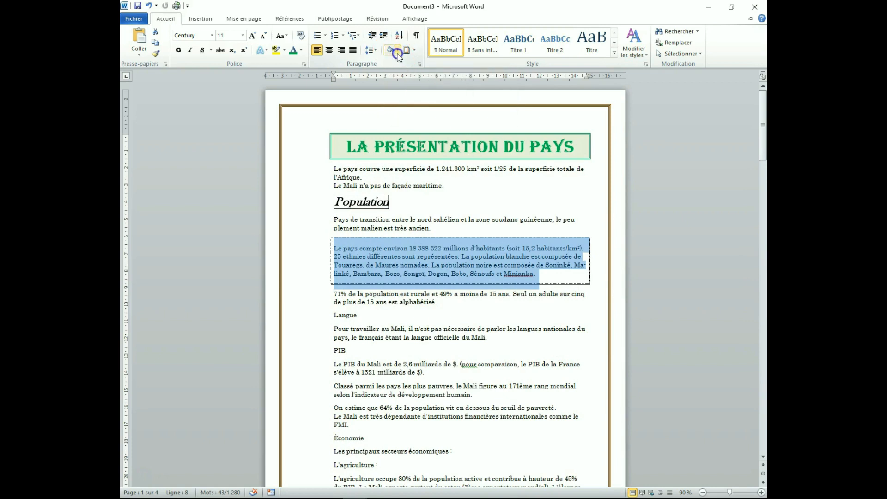
Shade the bordered paragraph beginning "Le pays compte environ" with the lightest grey theme colour
click(397, 50)
click(391, 82)
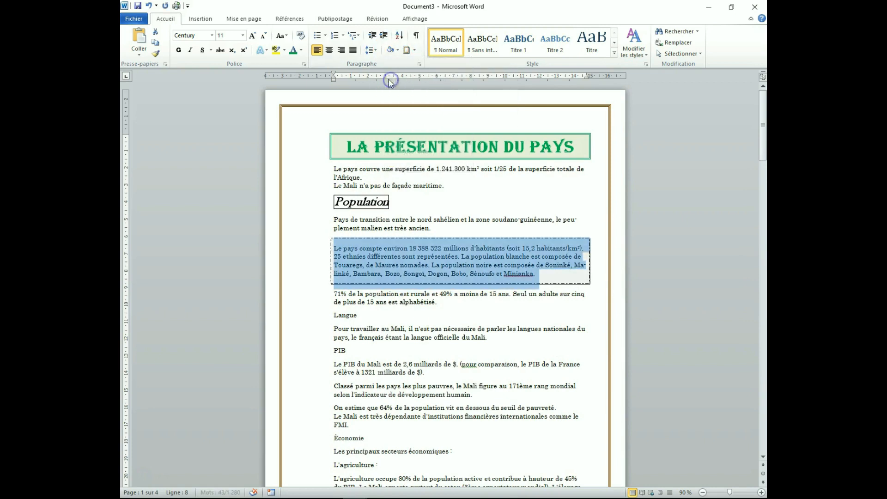
click(503, 327)
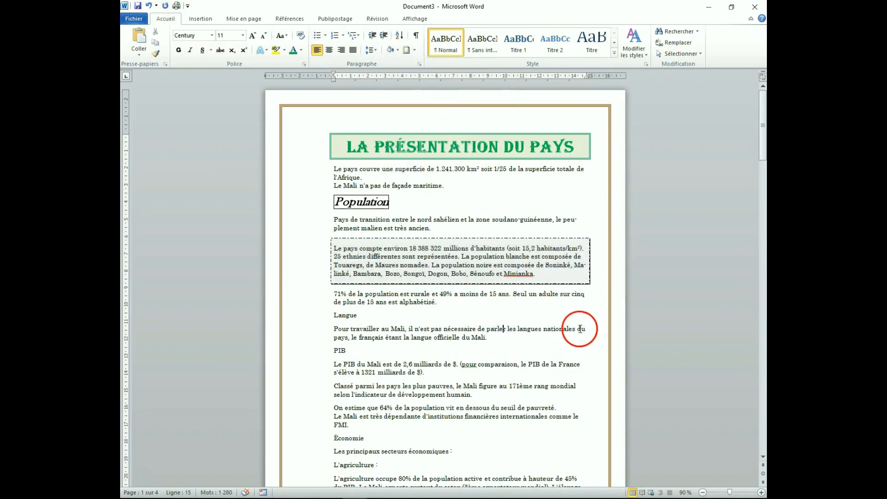
Justify the body text from "71% de la population est rurale" down to the paragraph on agriculture
scroll(459, 333, down, 5)
scroll(459, 332, down, 4)
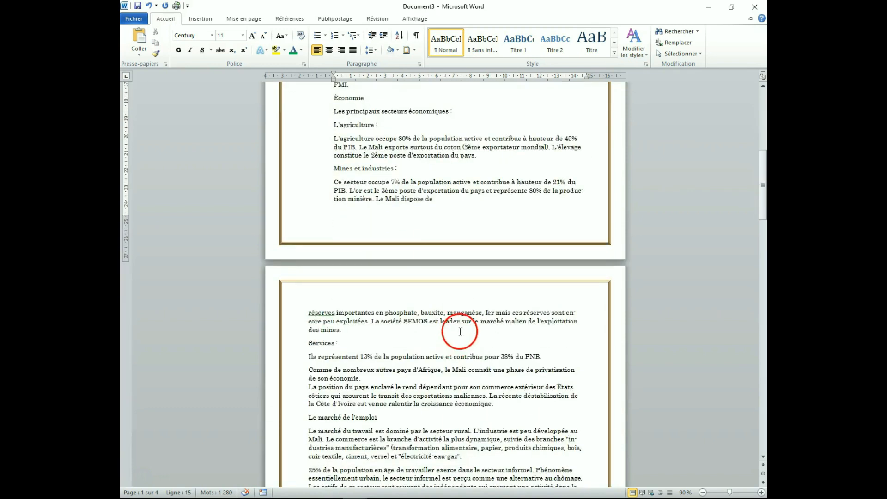
scroll(459, 330, up, 9)
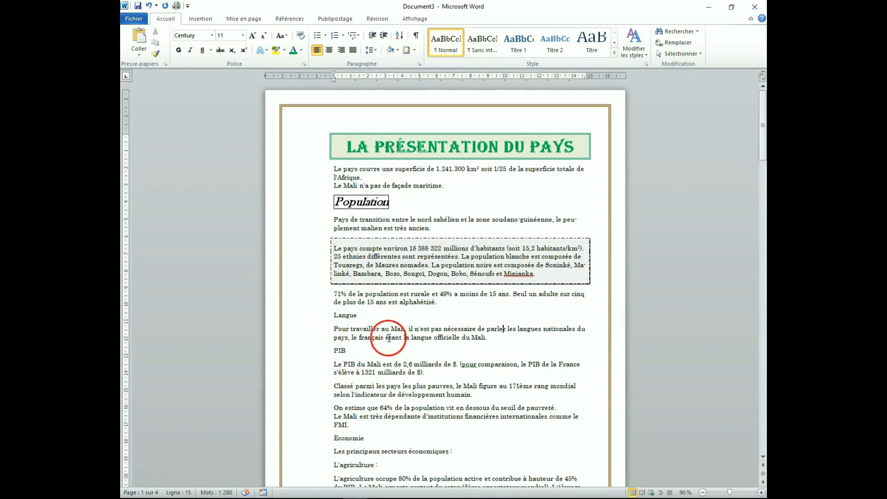
drag(319, 300, 341, 478)
click(353, 50)
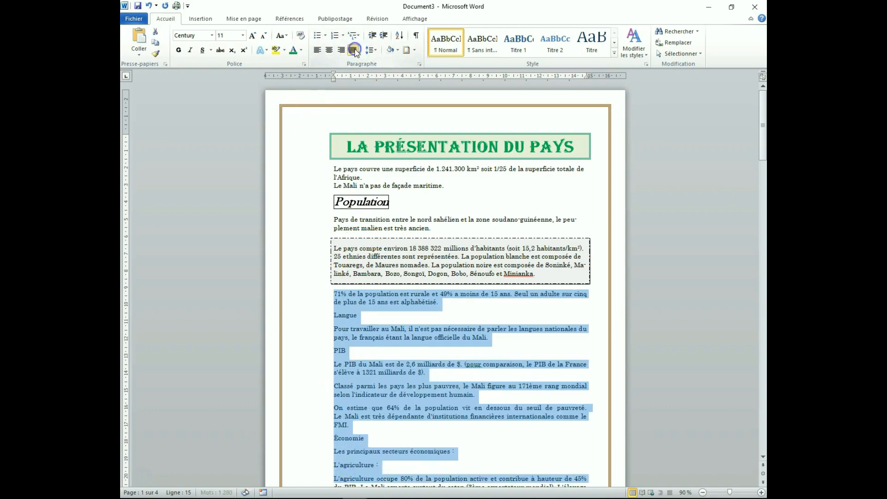